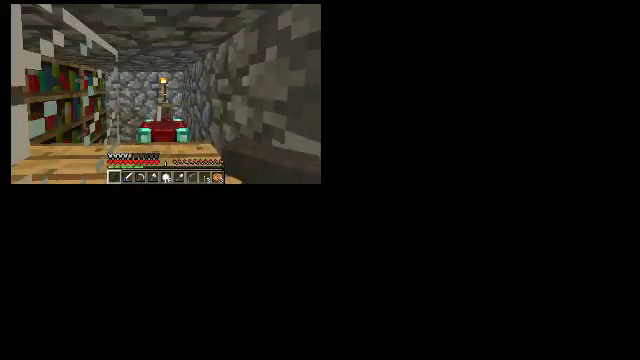
key("4")
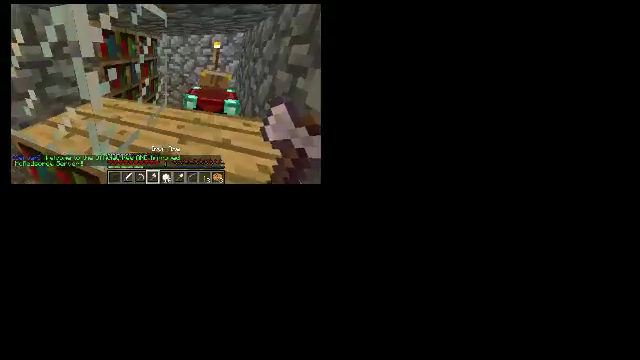
key("1")
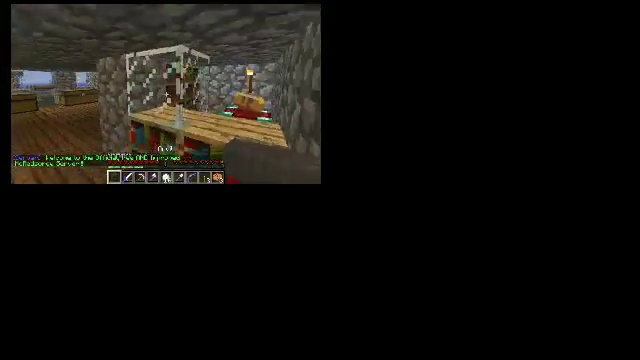